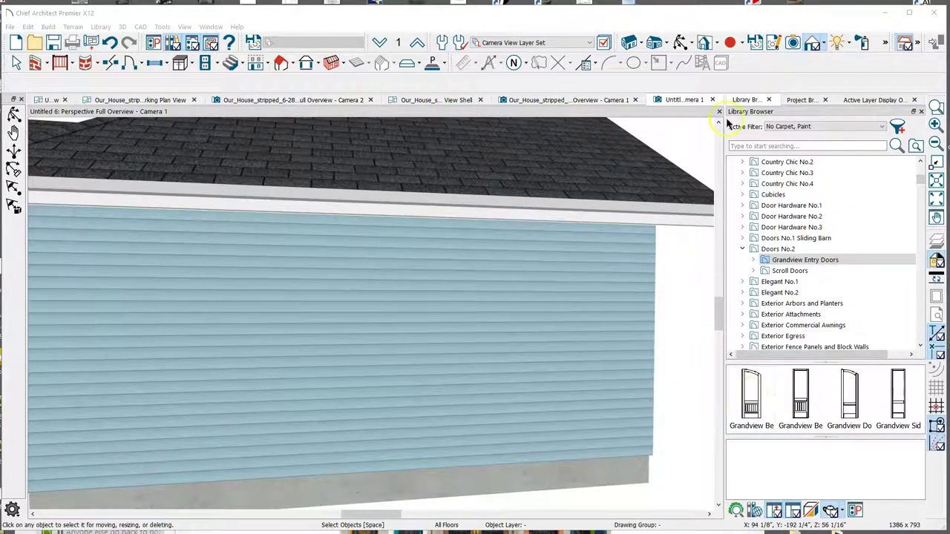
Step: Place a Grandview Beadboard entry door, dark blue with an arched glass top, in the blue-sided wall
{"action": "left_click", "coordinate": [805, 259]}
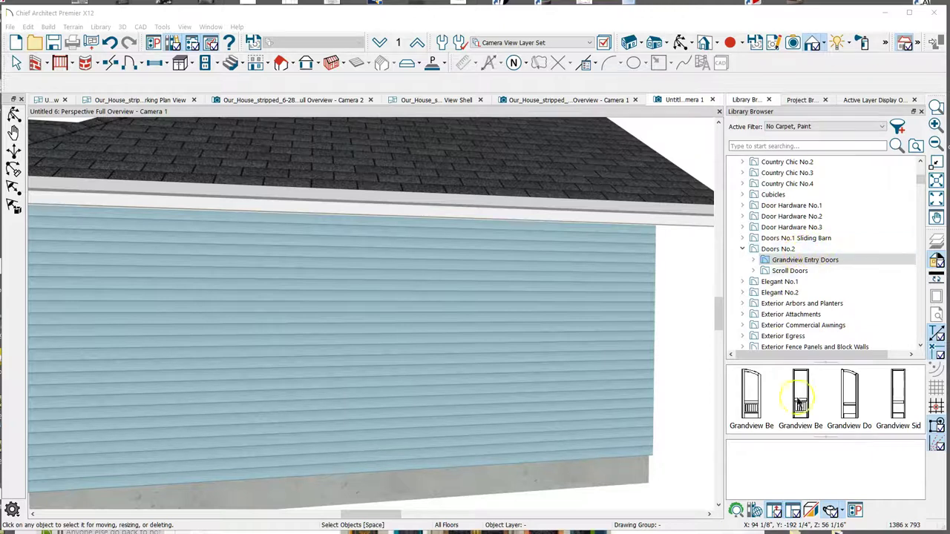
{"action": "left_click", "coordinate": [752, 401]}
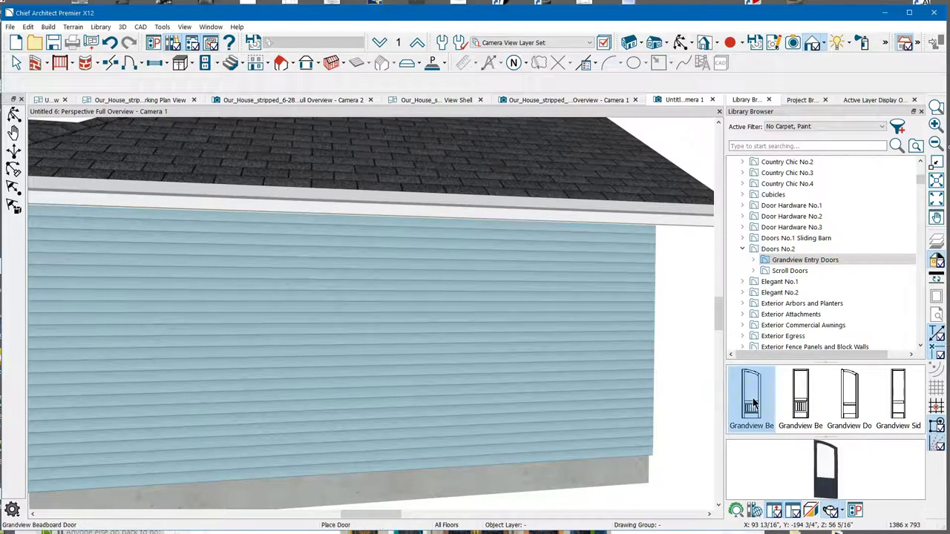
{"action": "left_click", "coordinate": [338, 370]}
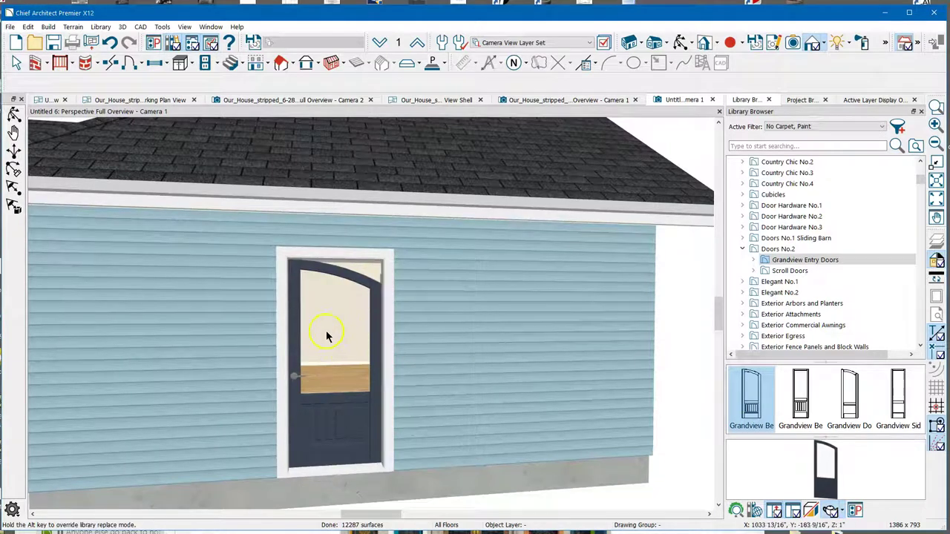
{"action": "key", "text": "Escape"}
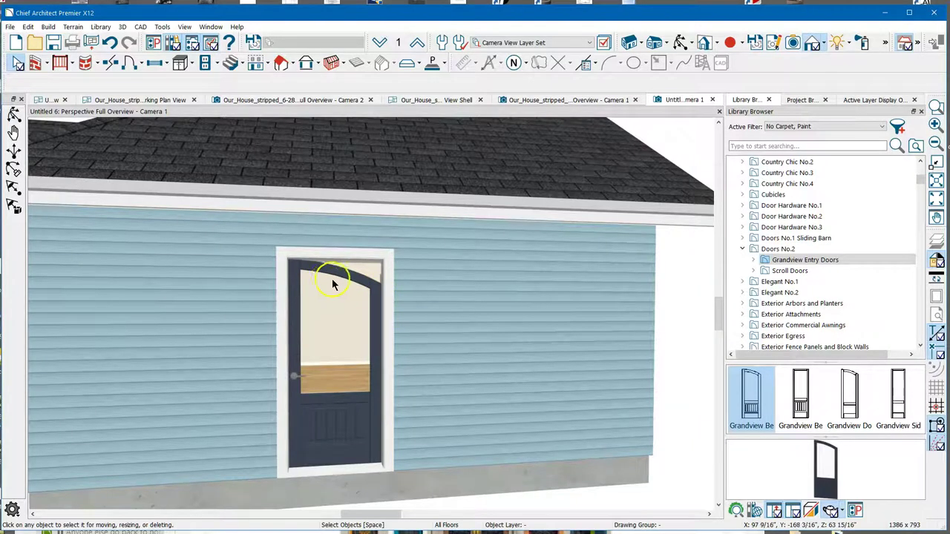
{"action": "scroll", "coordinate": [541, 322], "scroll_direction": "down", "scroll_amount": 3}
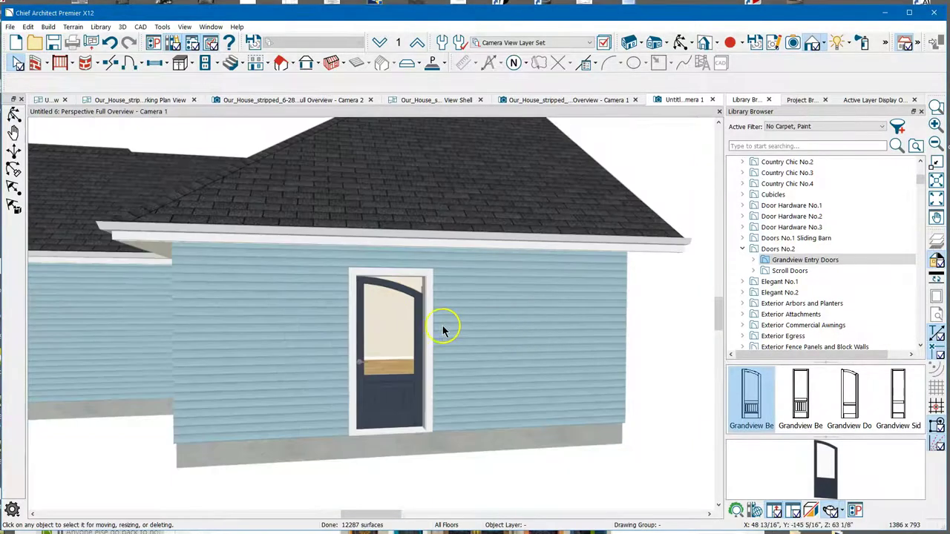
{"action": "scroll", "coordinate": [400, 334], "scroll_direction": "up", "scroll_amount": 4}
{"action": "scroll", "coordinate": [401, 334], "scroll_direction": "down", "scroll_amount": 2}
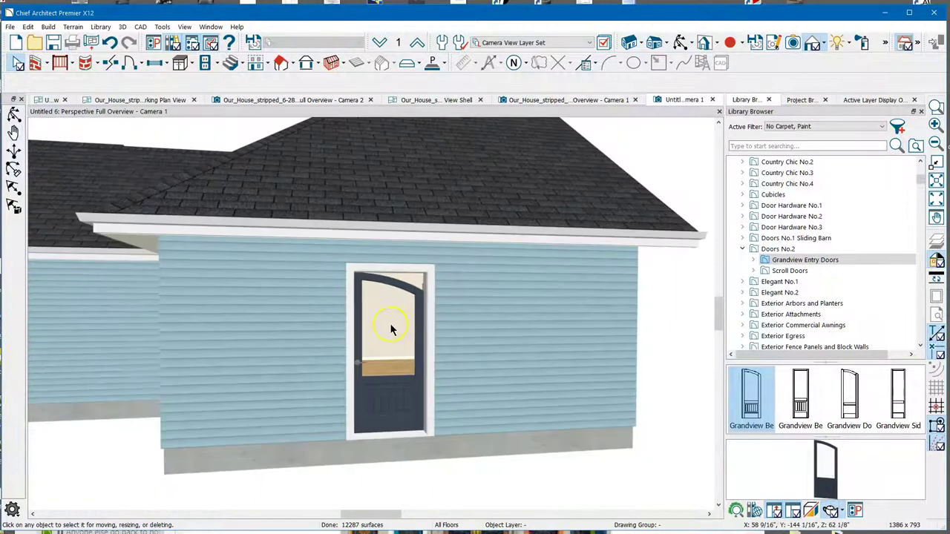
{"action": "scroll", "coordinate": [392, 329], "scroll_direction": "up", "scroll_amount": 2}
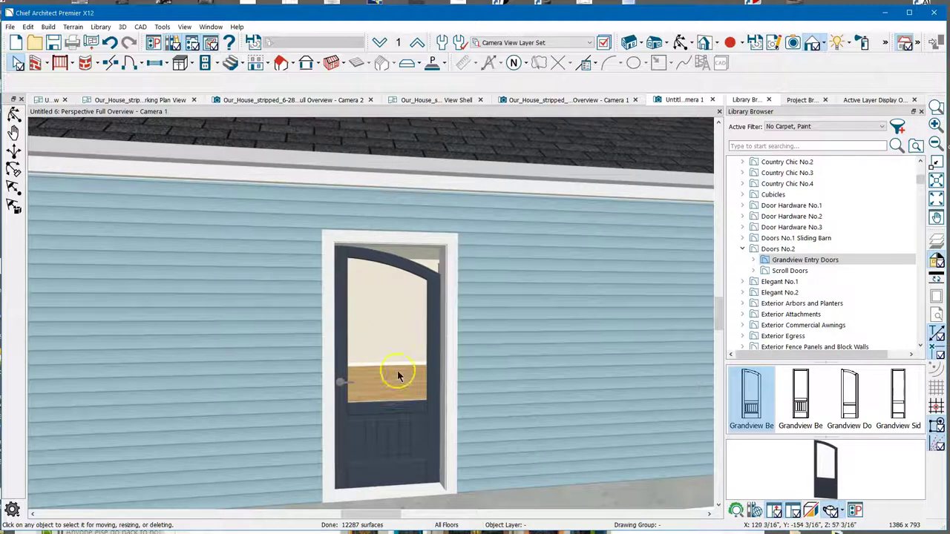
Step: Set the Grandview Beadboard door's width to 60" so it becomes an 80" tall double door
{"action": "double_click", "coordinate": [382, 424]}
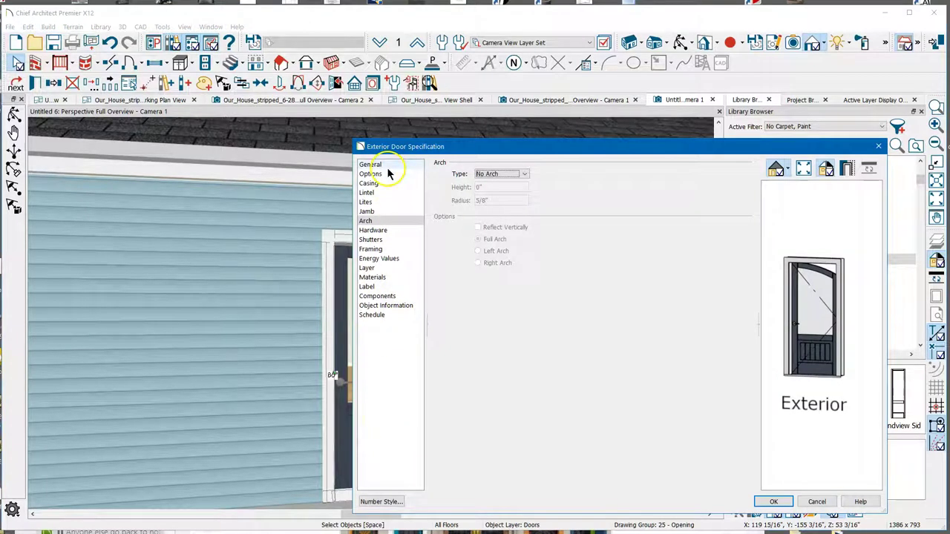
{"action": "left_click", "coordinate": [371, 164]}
{"action": "left_click_drag", "start_coordinate": [511, 146], "coordinate": [471, 188]}
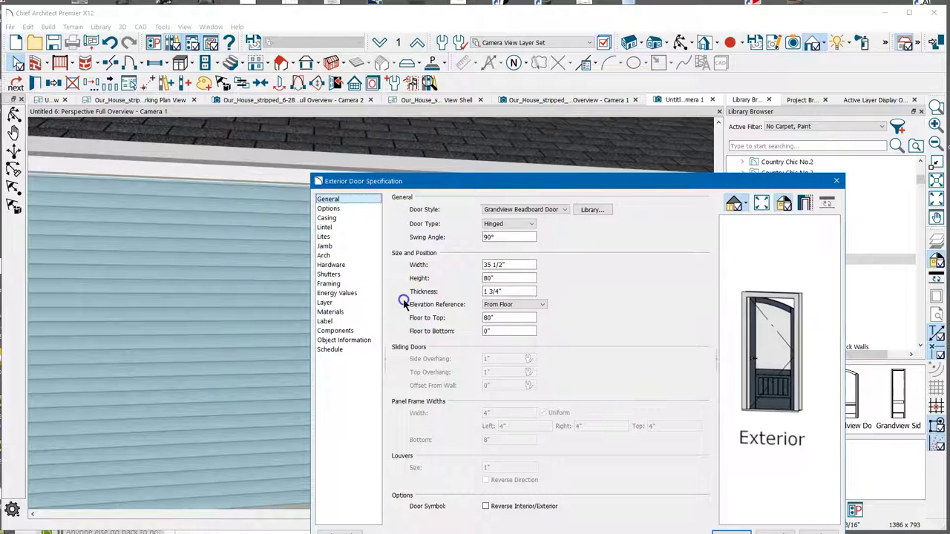
{"action": "left_click", "coordinate": [504, 265]}
{"action": "double_click", "coordinate": [496, 265]}
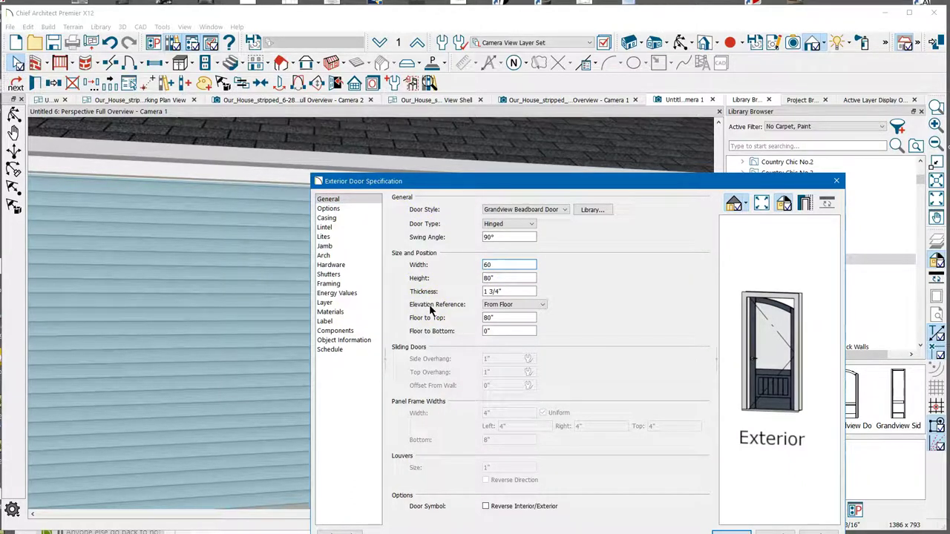
{"action": "left_click", "coordinate": [500, 276]}
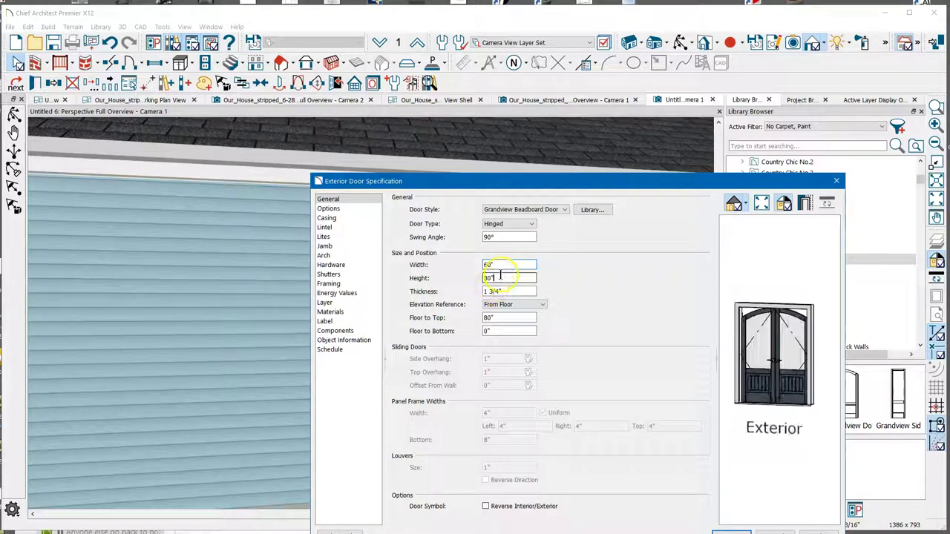
{"action": "left_click", "coordinate": [500, 276]}
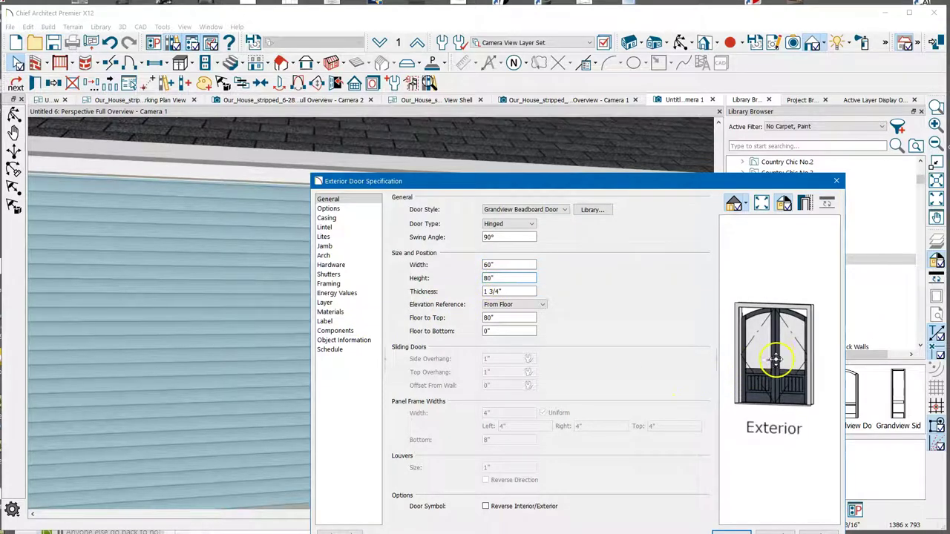
{"action": "left_click_drag", "start_coordinate": [774, 359], "coordinate": [759, 418]}
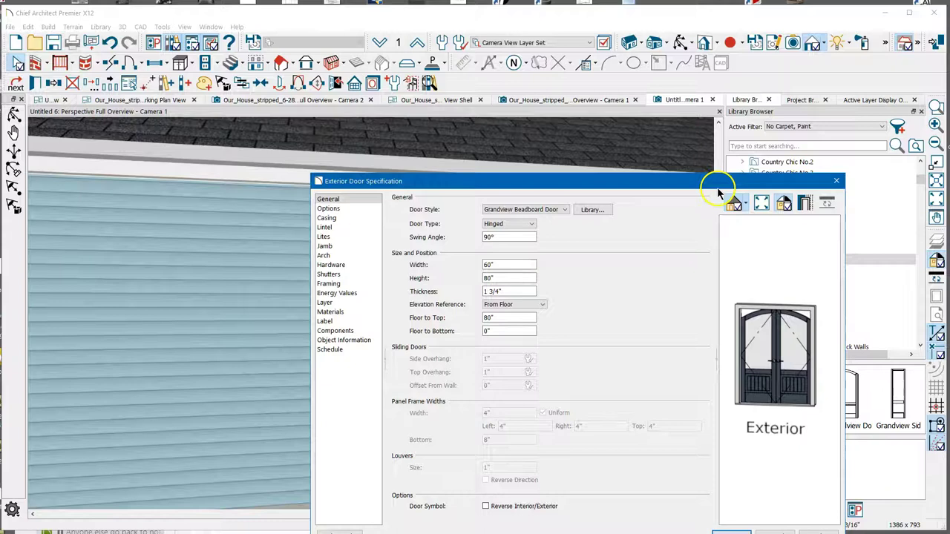
{"action": "left_click_drag", "start_coordinate": [721, 182], "coordinate": [716, 143]}
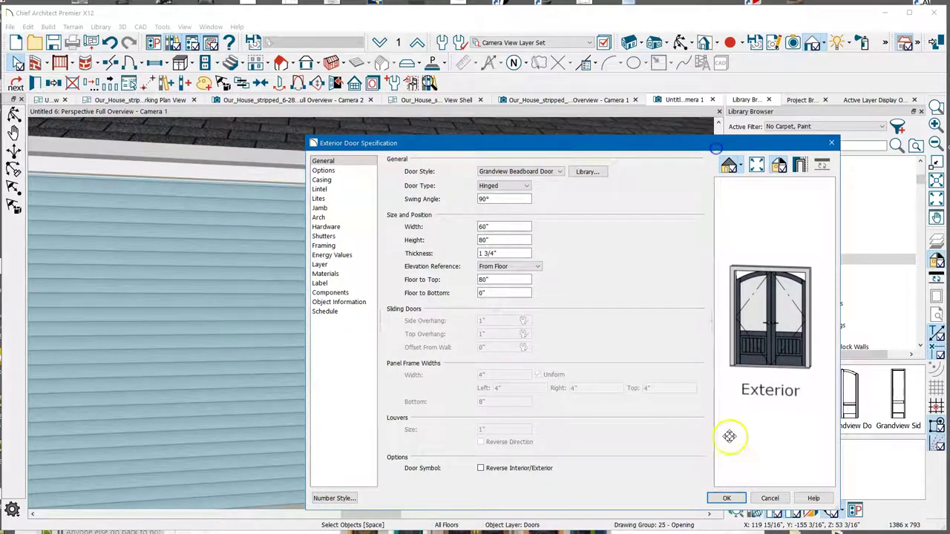
{"action": "left_click", "coordinate": [730, 500]}
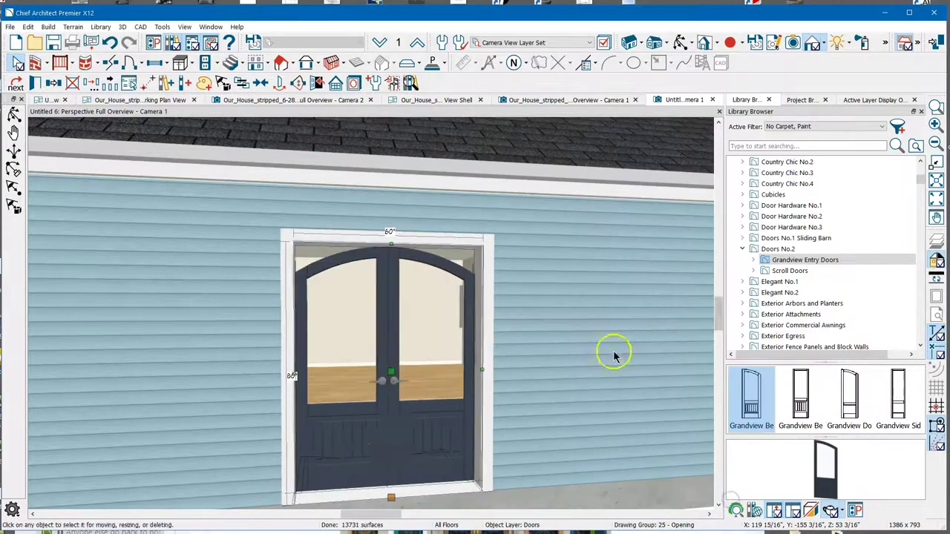
{"action": "key", "text": "alt+Tab"}
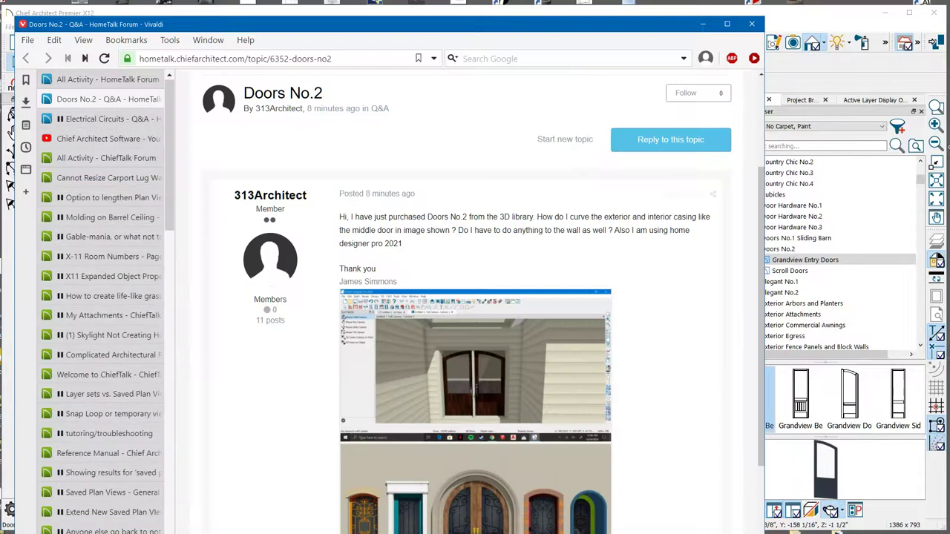
{"action": "left_click", "coordinate": [487, 386]}
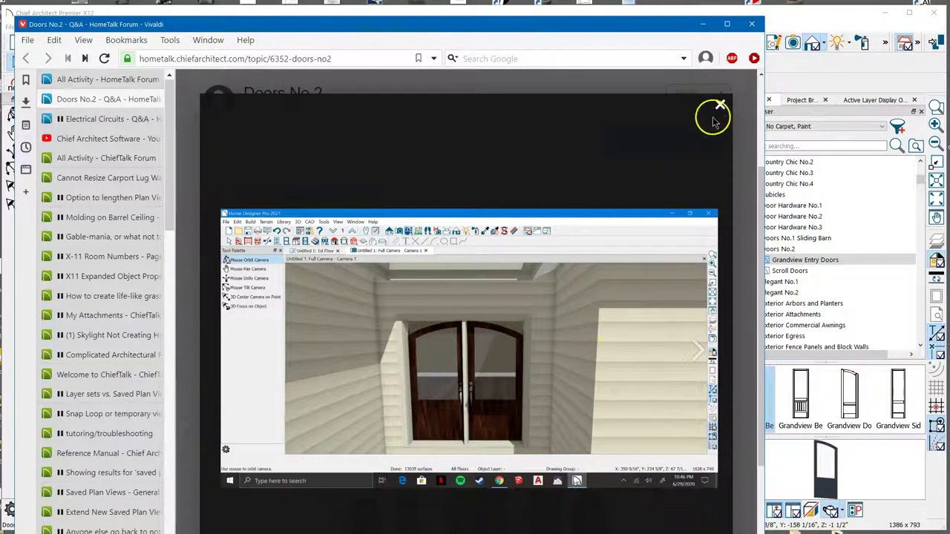
{"action": "left_click", "coordinate": [806, 14]}
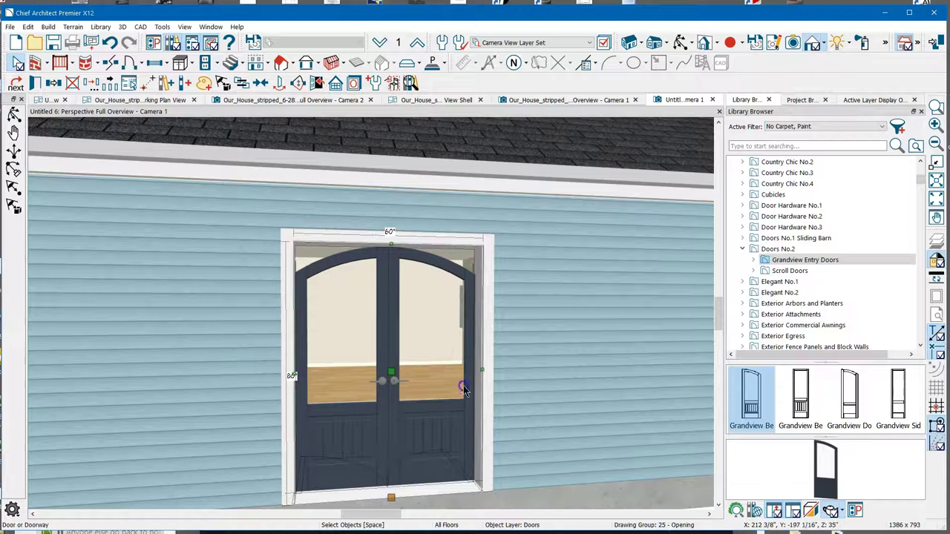
Step: Drag the door's right side out and left side in, leaving the opening about 64 1/16" wide
{"action": "left_click_drag", "start_coordinate": [484, 371], "coordinate": [528, 397]}
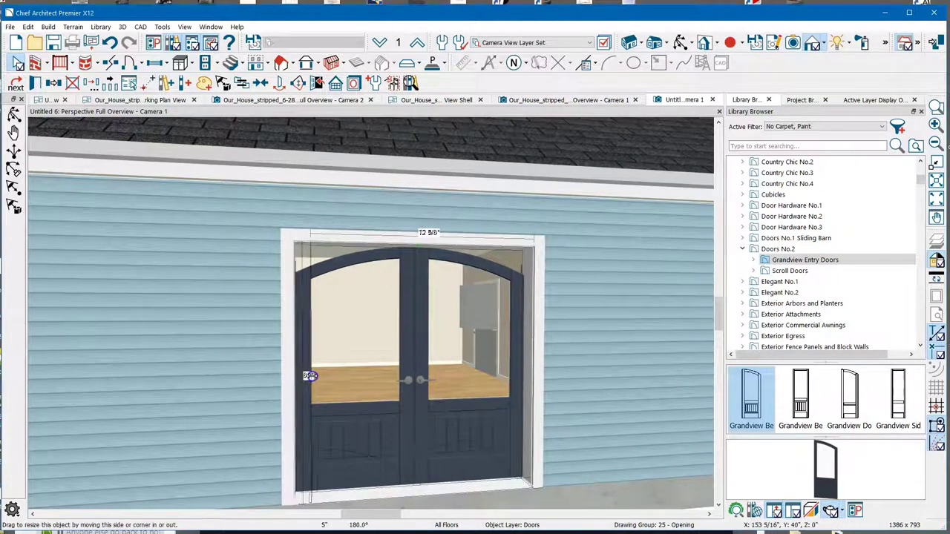
{"action": "left_click_drag", "start_coordinate": [309, 375], "coordinate": [322, 376]}
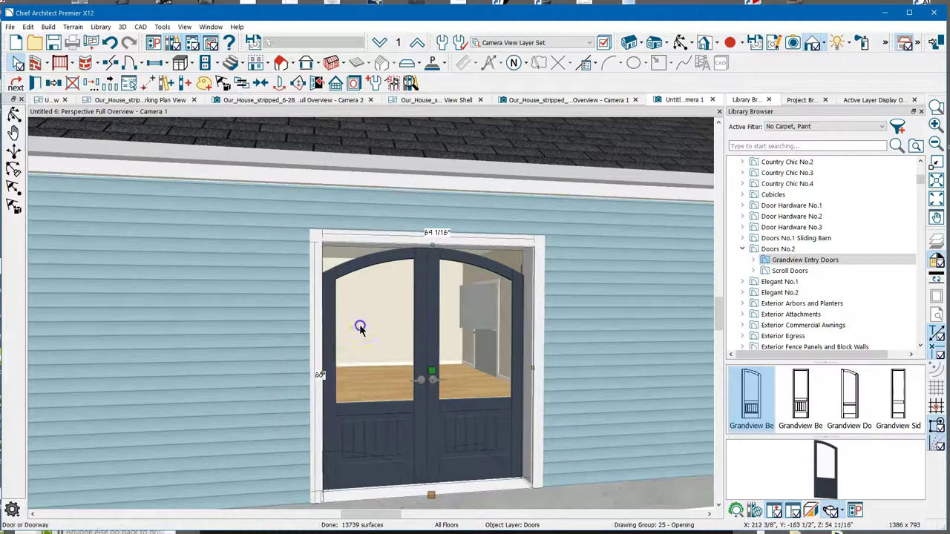
Step: Set the door's Door Panels option to Double Door Only in the Options panel
{"action": "double_click", "coordinate": [426, 315]}
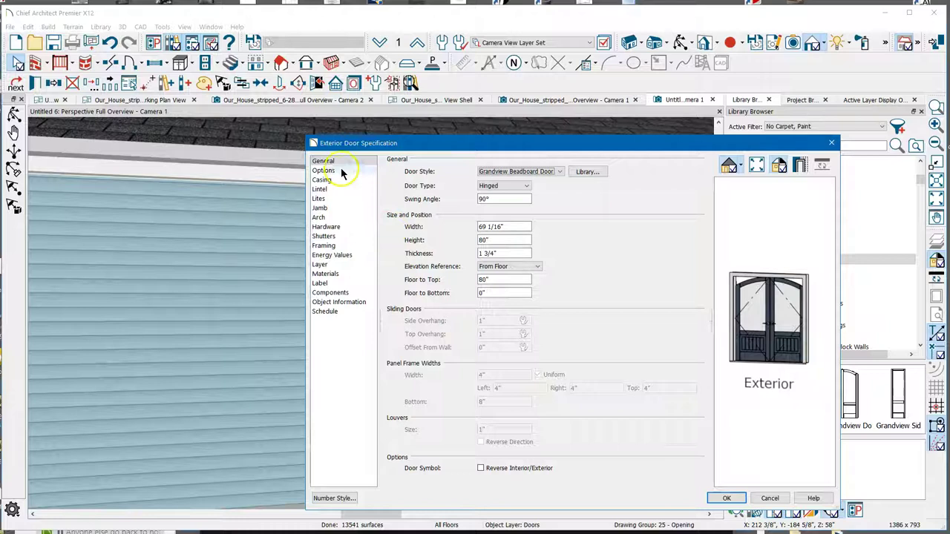
{"action": "left_click", "coordinate": [341, 171]}
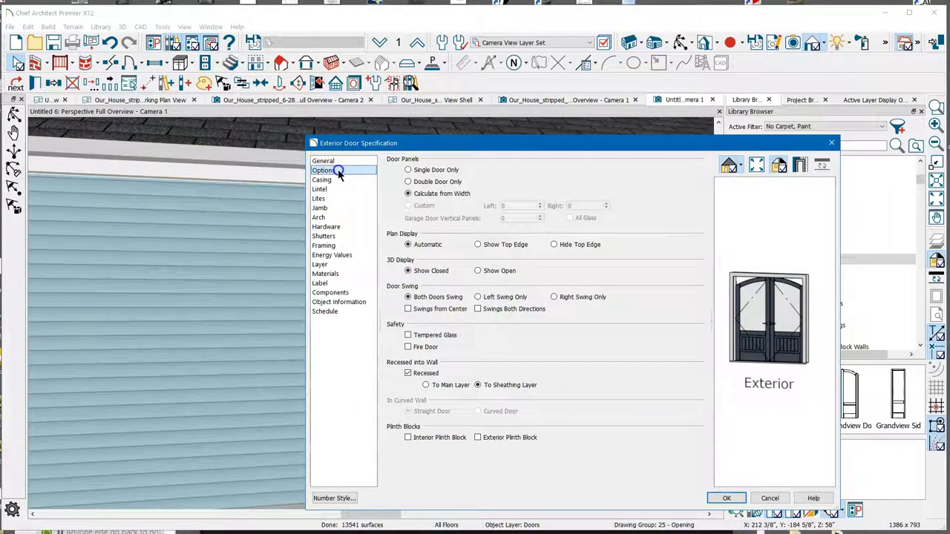
{"action": "left_click_drag", "start_coordinate": [489, 149], "coordinate": [427, 141]}
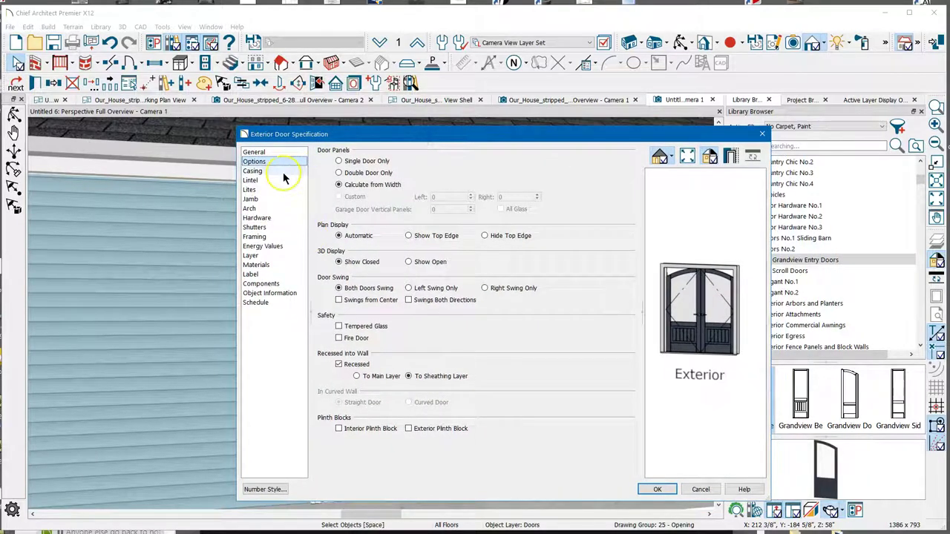
{"action": "left_click", "coordinate": [343, 169]}
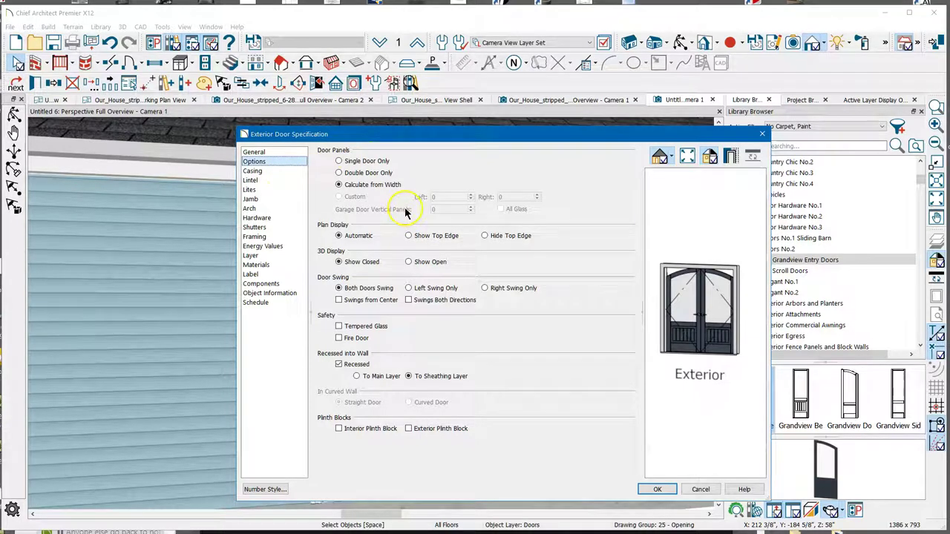
{"action": "left_click", "coordinate": [354, 164]}
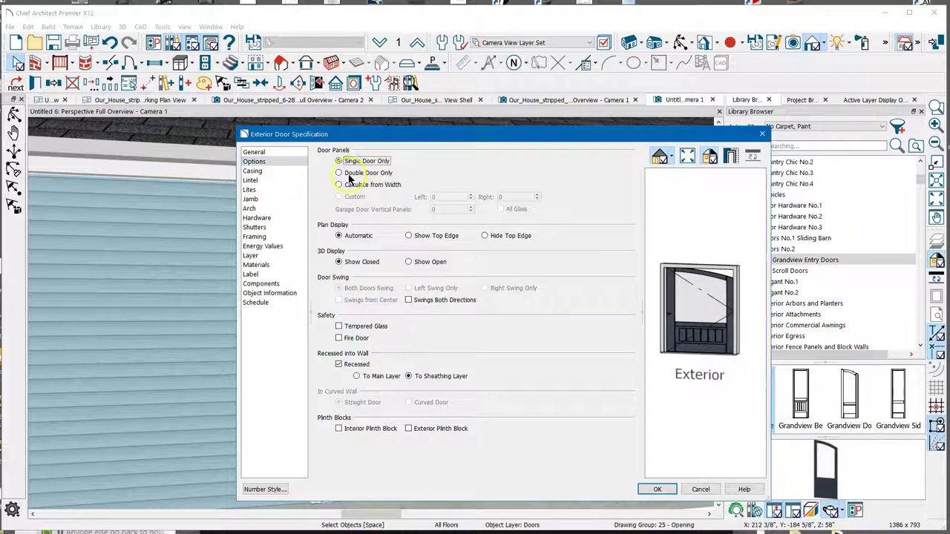
{"action": "left_click", "coordinate": [343, 173]}
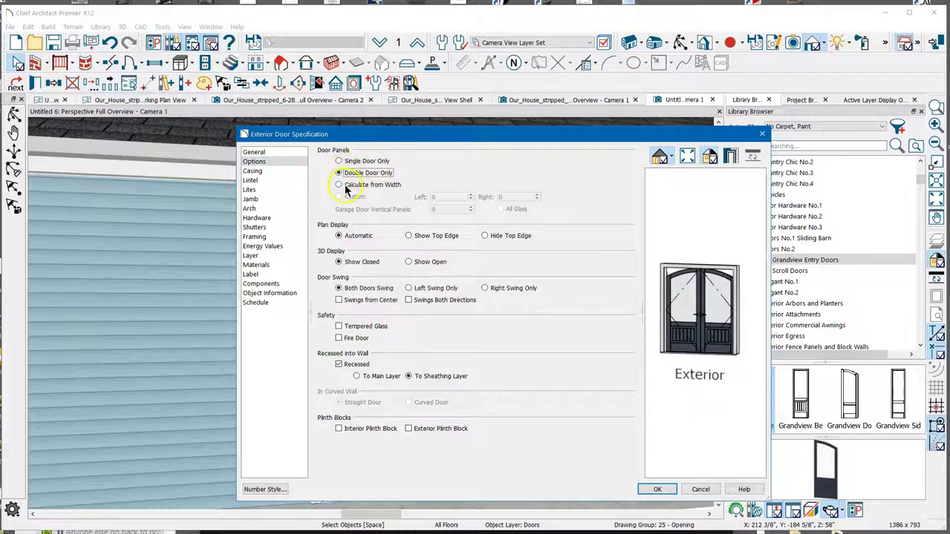
{"action": "left_click", "coordinate": [340, 186]}
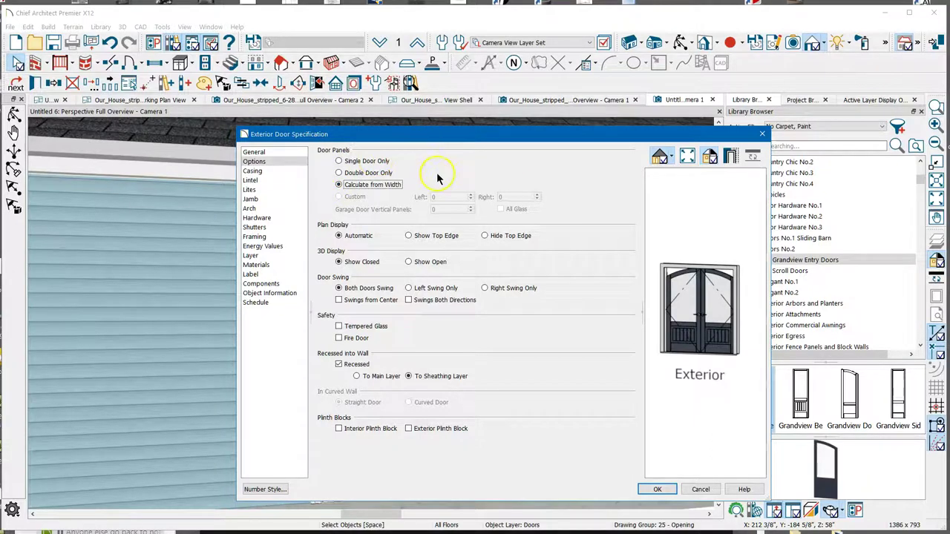
{"action": "left_click", "coordinate": [341, 173]}
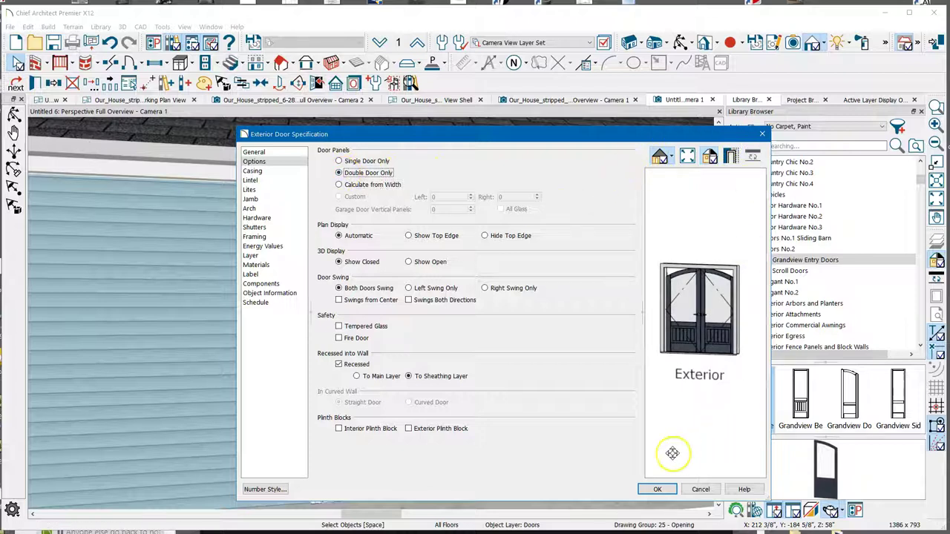
Step: Apply the double door setting, then narrow the door and widen it back to 61 3/16"
{"action": "left_click", "coordinate": [657, 490]}
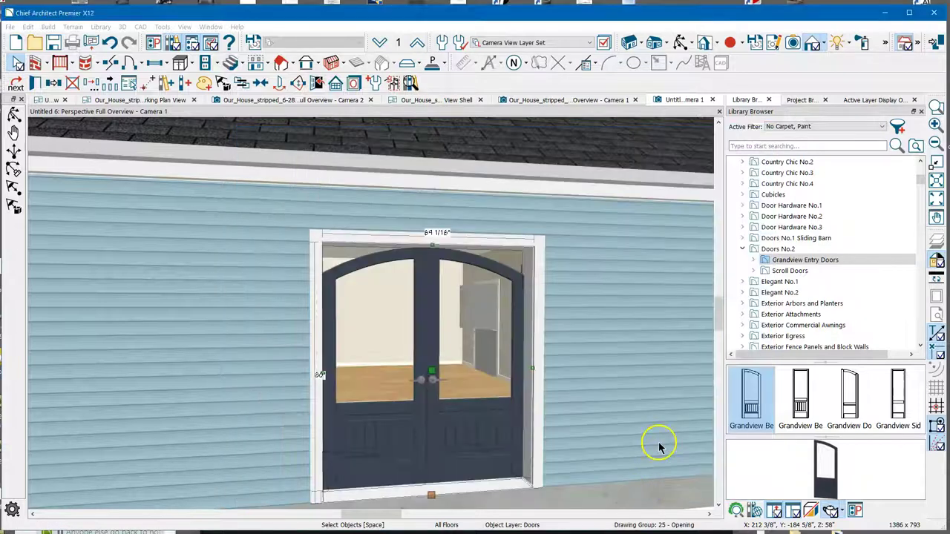
{"action": "left_click_drag", "start_coordinate": [361, 375], "coordinate": [440, 371]}
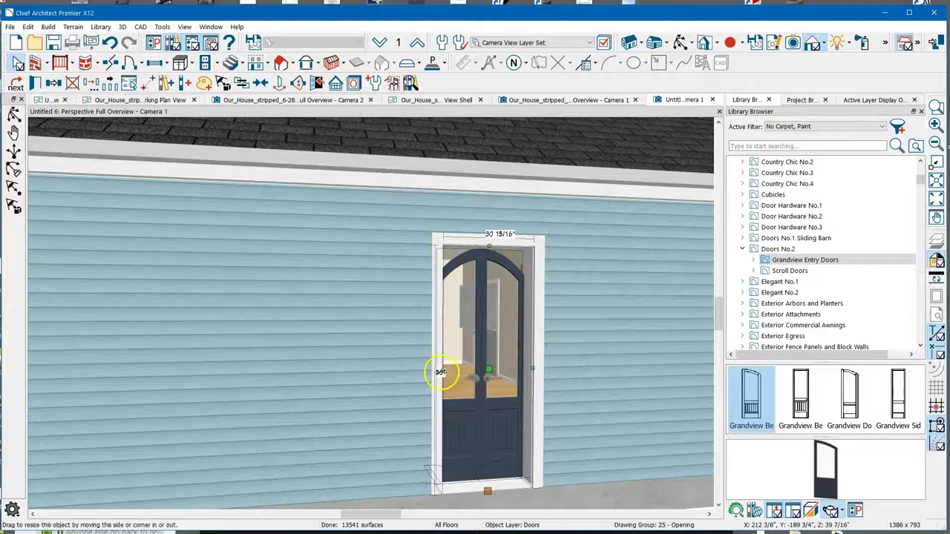
{"action": "left_click_drag", "start_coordinate": [442, 373], "coordinate": [347, 382]}
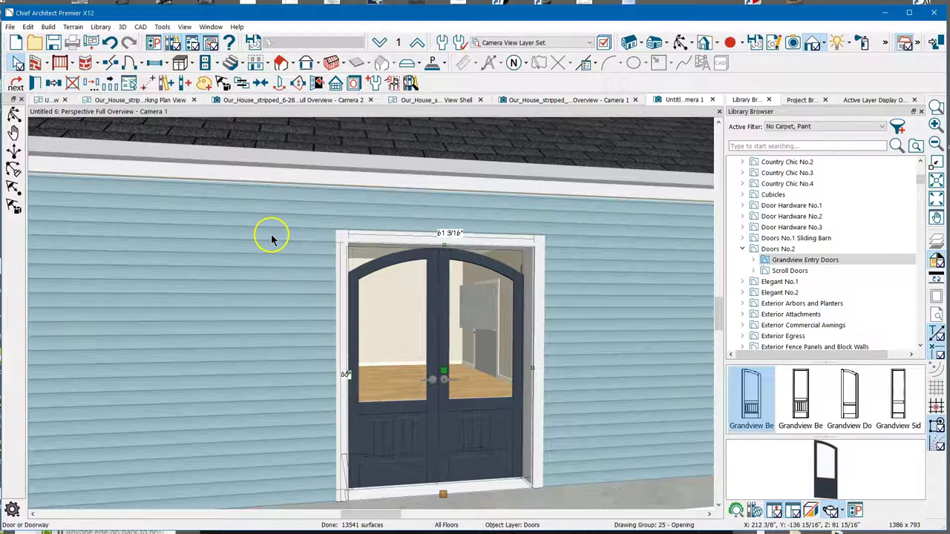
{"action": "key", "text": "Escape"}
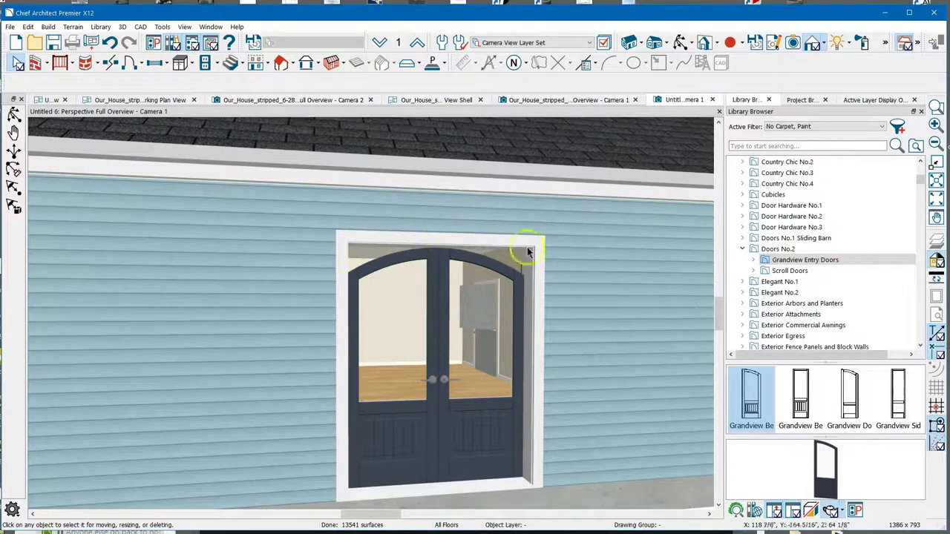
Step: Change the double door's arch type to Broken Arch, 9" high, and inspect it in the preview
{"action": "left_click", "coordinate": [439, 349]}
{"action": "double_click", "coordinate": [439, 349]}
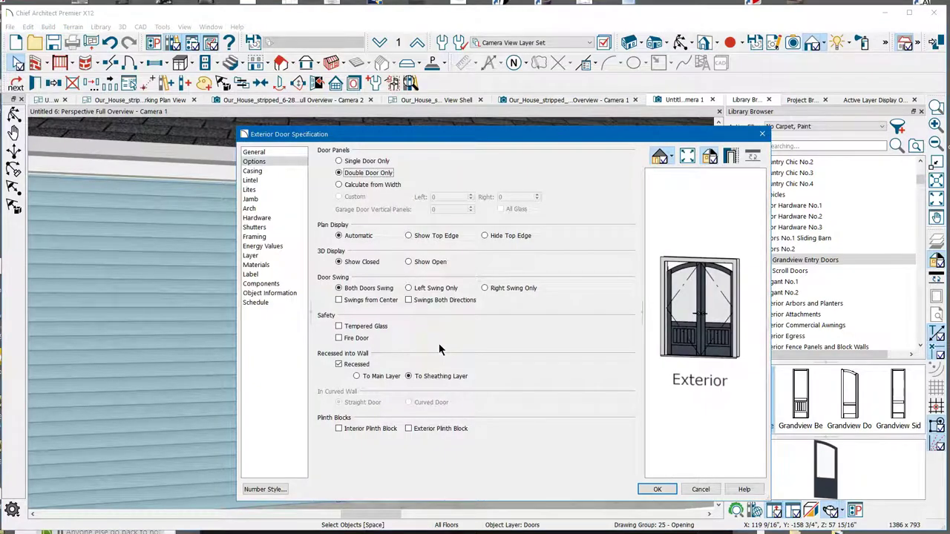
{"action": "left_click", "coordinate": [256, 153]}
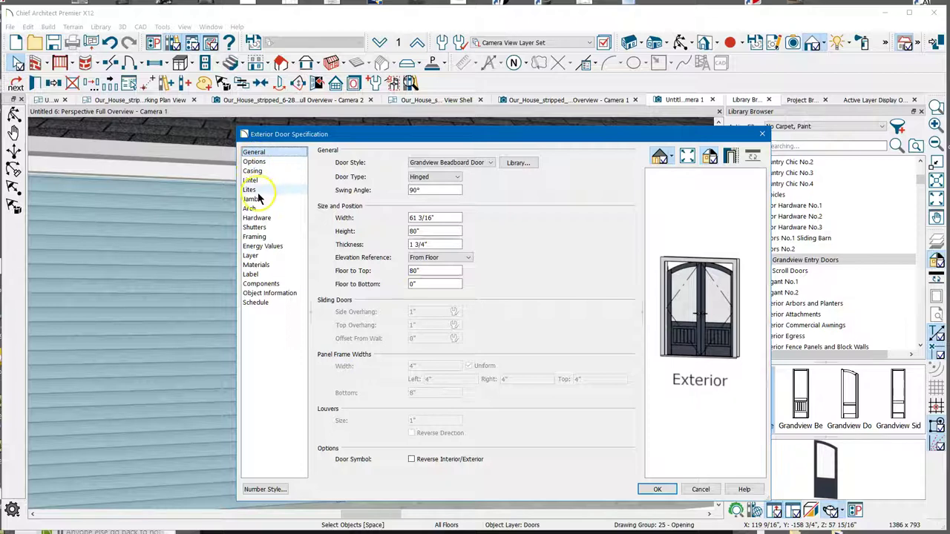
{"action": "left_click", "coordinate": [252, 209]}
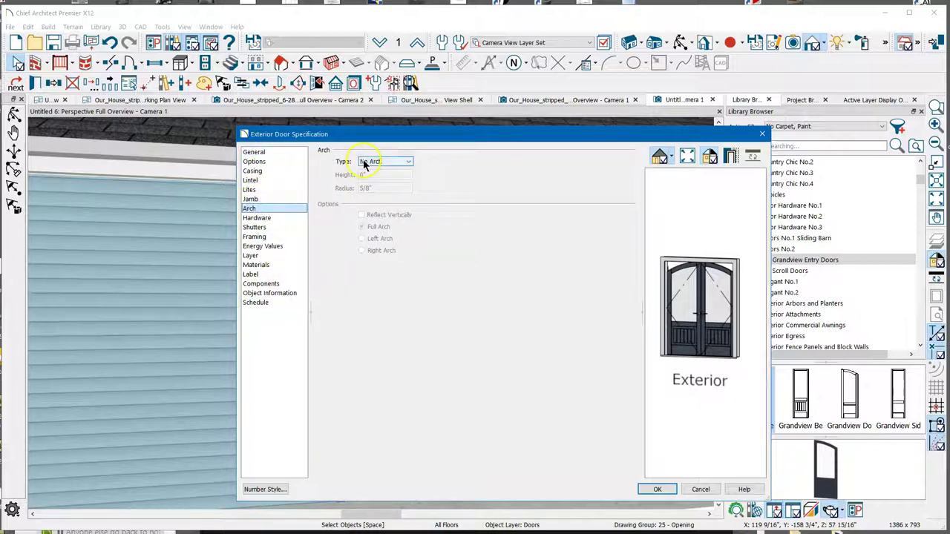
{"action": "left_click", "coordinate": [343, 177]}
{"action": "left_click", "coordinate": [393, 162]}
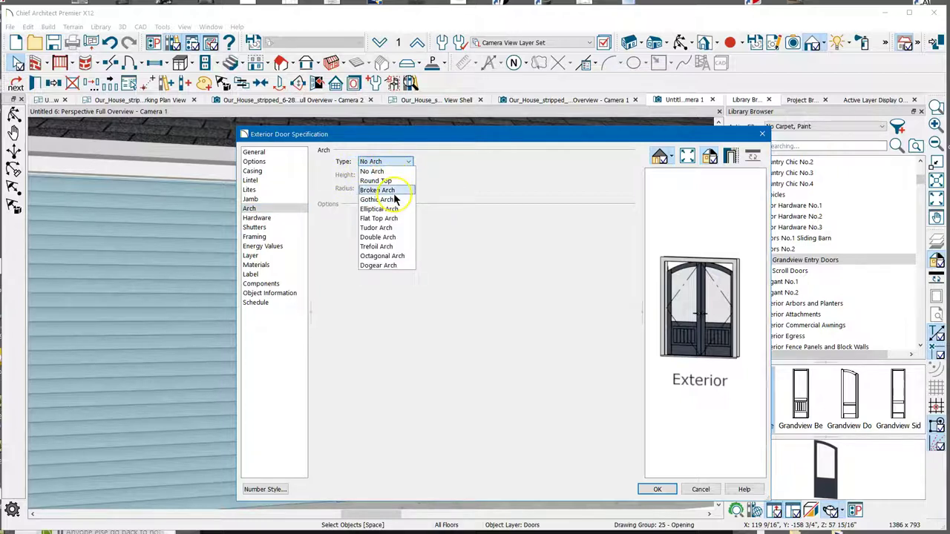
{"action": "left_click", "coordinate": [384, 191]}
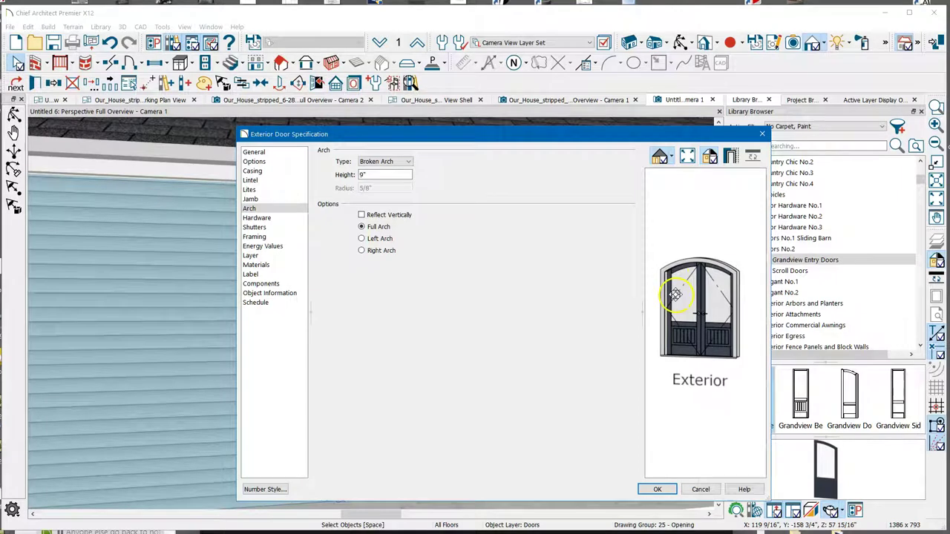
{"action": "scroll", "coordinate": [701, 310], "scroll_direction": "up", "scroll_amount": 2}
{"action": "scroll", "coordinate": [701, 310], "scroll_direction": "up", "scroll_amount": 4}
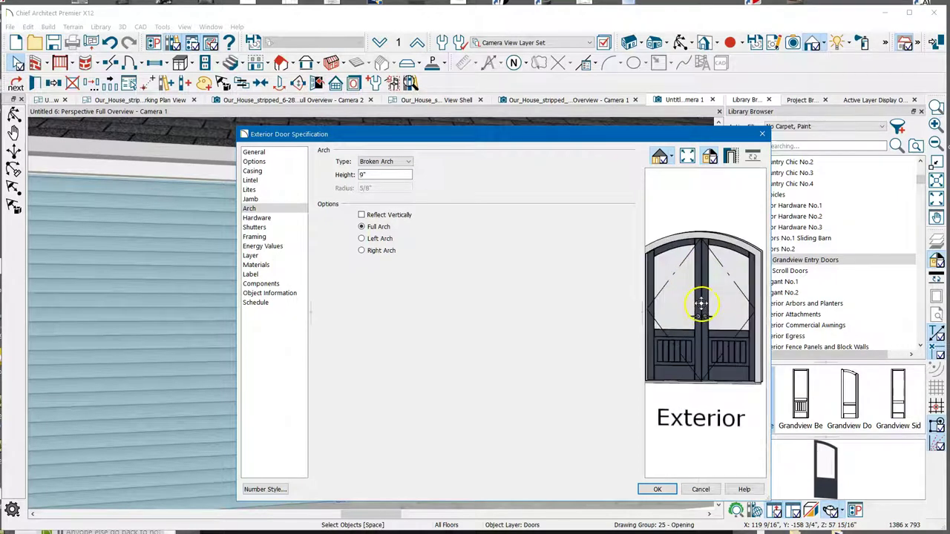
{"action": "left_click_drag", "start_coordinate": [710, 279], "coordinate": [664, 259]}
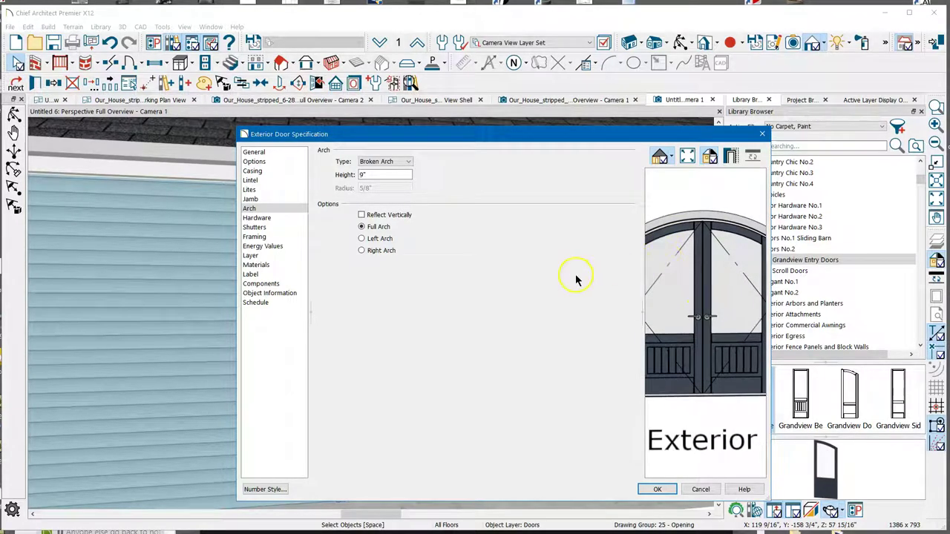
{"action": "scroll", "coordinate": [674, 272], "scroll_direction": "down", "scroll_amount": 2}
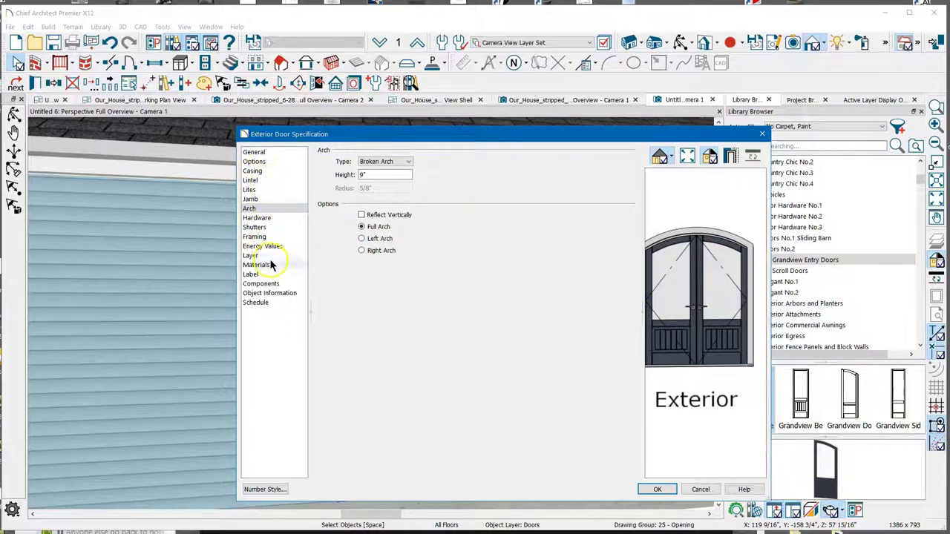
Step: Review the Options, Casing, Lintel, Lites and Jamb panels, then apply the Broken Arch to the door
{"action": "left_click", "coordinate": [260, 163]}
{"action": "left_click", "coordinate": [259, 170]}
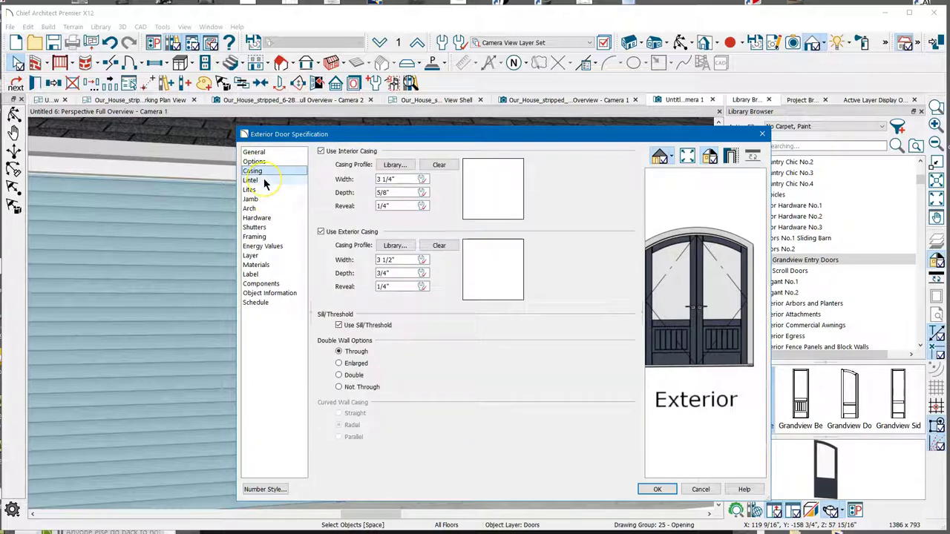
{"action": "left_click", "coordinate": [264, 180]}
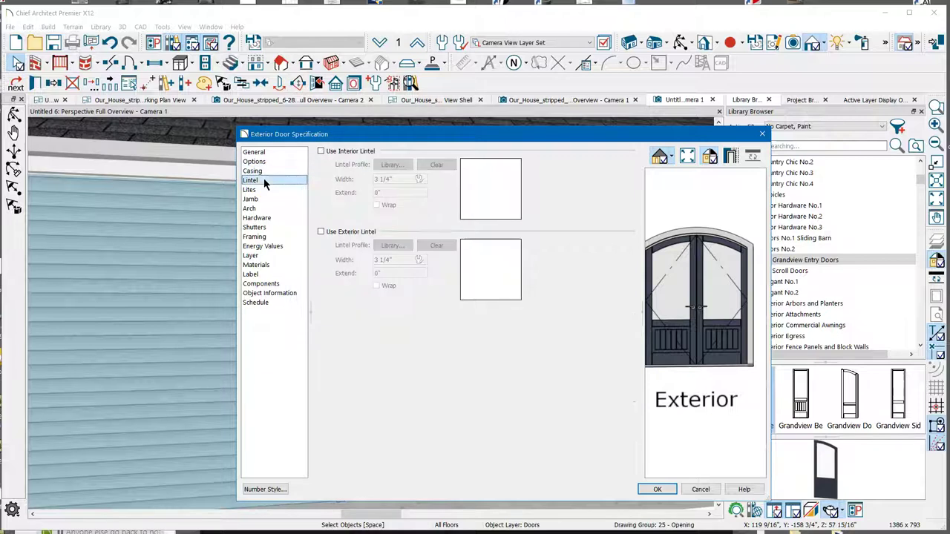
{"action": "left_click", "coordinate": [263, 190]}
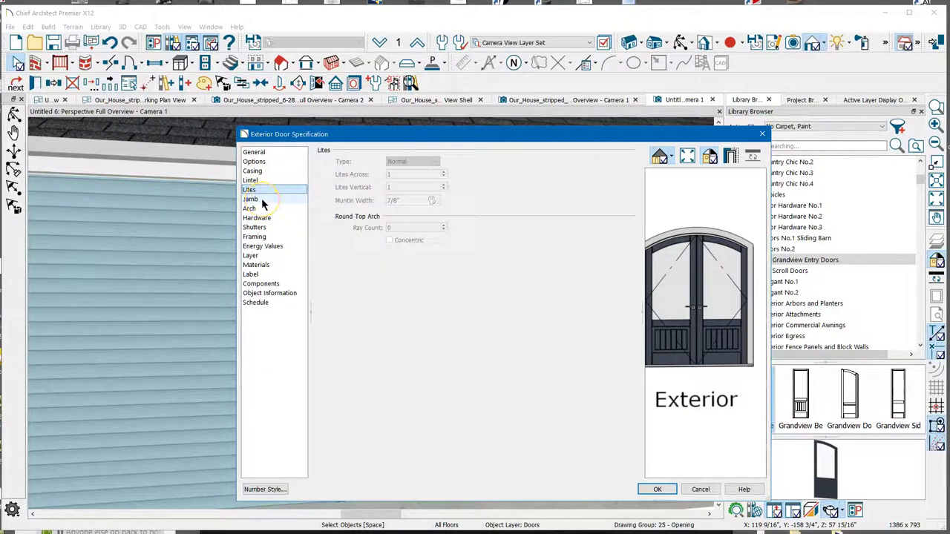
{"action": "left_click", "coordinate": [261, 198]}
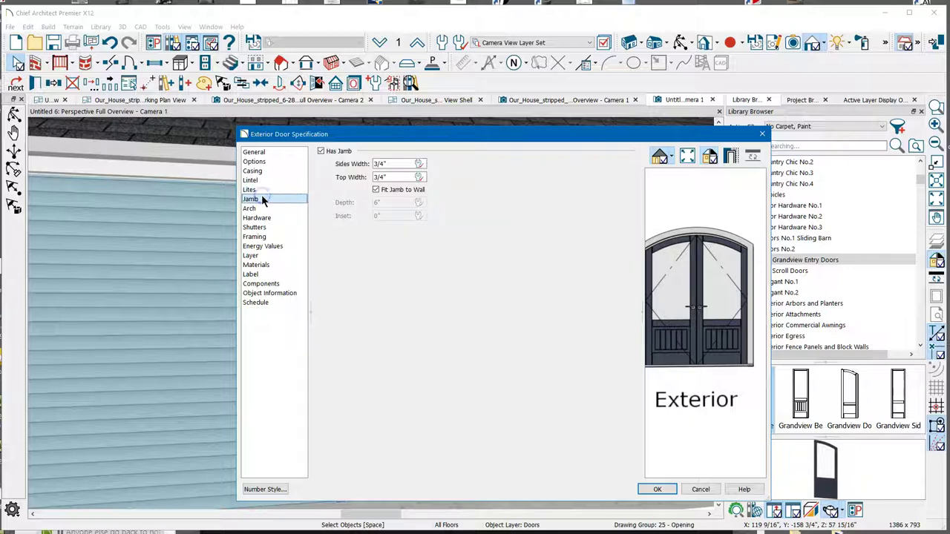
{"action": "left_click", "coordinate": [252, 209]}
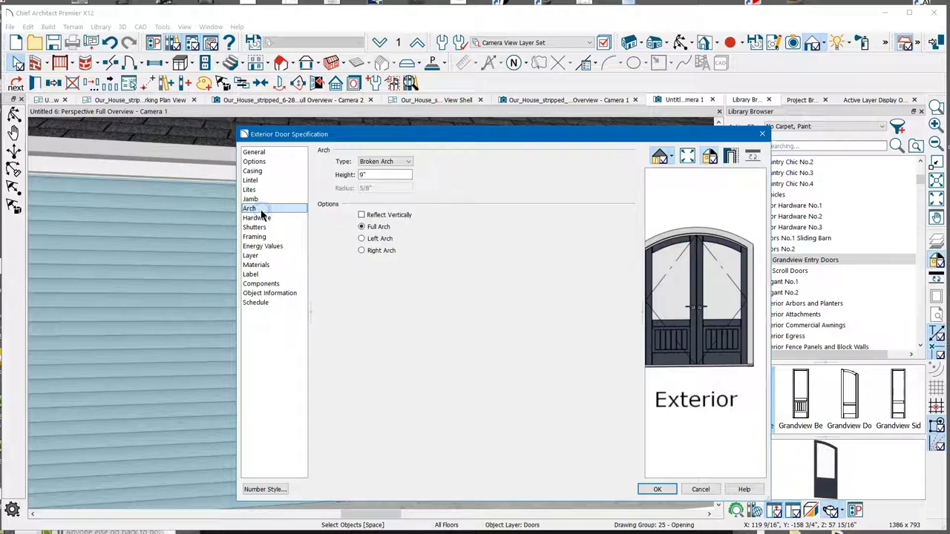
{"action": "left_click", "coordinate": [656, 490]}
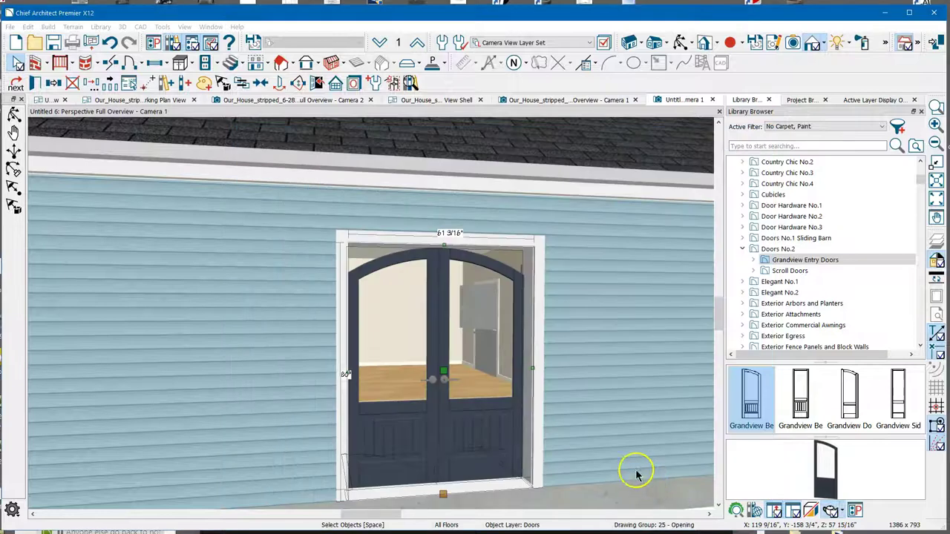
Step: Orbit the camera to face the arched double door straight-on and zoom to show the whole wall
{"action": "left_click", "coordinate": [680, 42]}
{"action": "left_click_drag", "start_coordinate": [601, 217], "coordinate": [587, 217]}
{"action": "scroll", "coordinate": [397, 322], "scroll_direction": "down", "scroll_amount": 3}
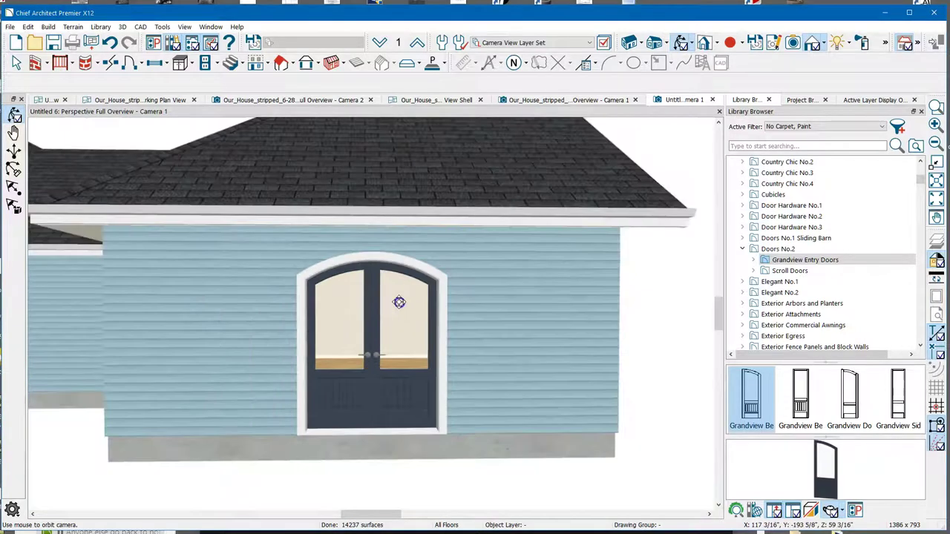
{"action": "scroll", "coordinate": [391, 302], "scroll_direction": "up", "scroll_amount": 1}
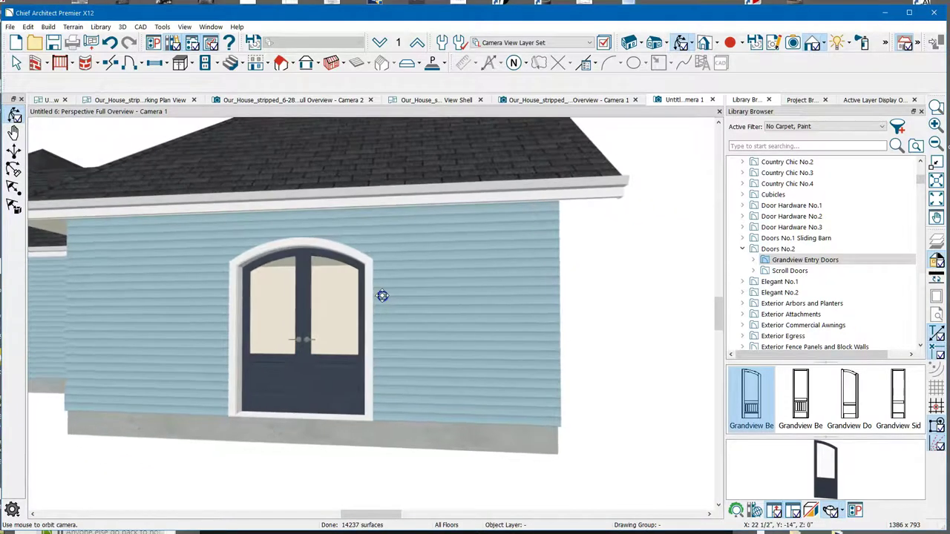